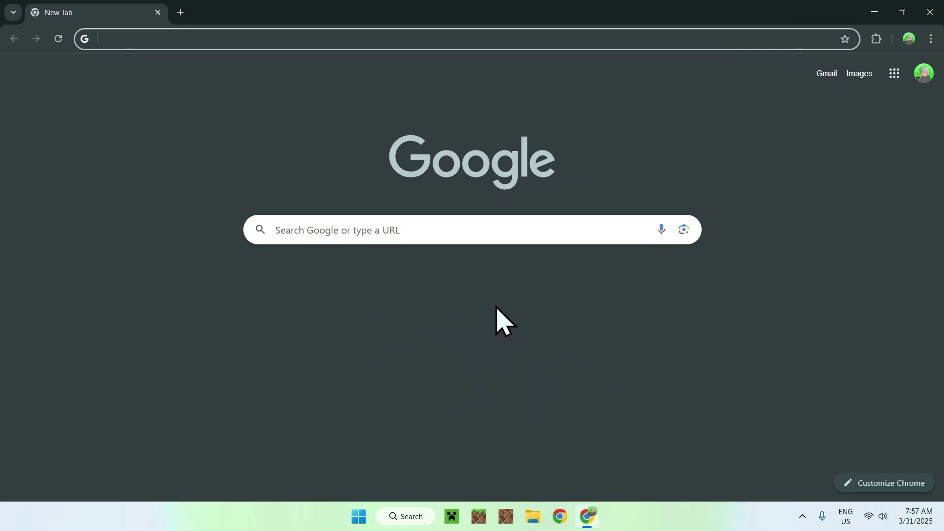
Search Google for the Litematica fork developer's name plus 'Litematica'
left_click(450, 230)
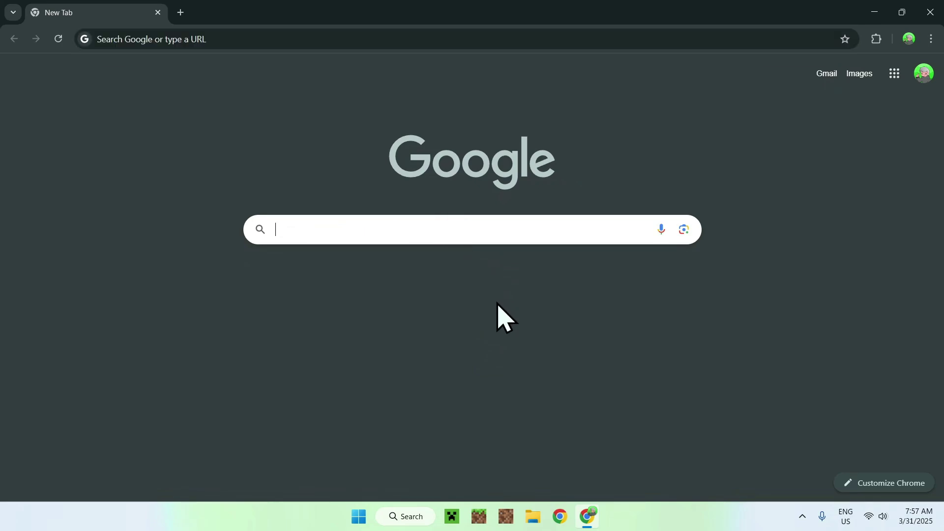
type("Sakura Ryoko Litematica")
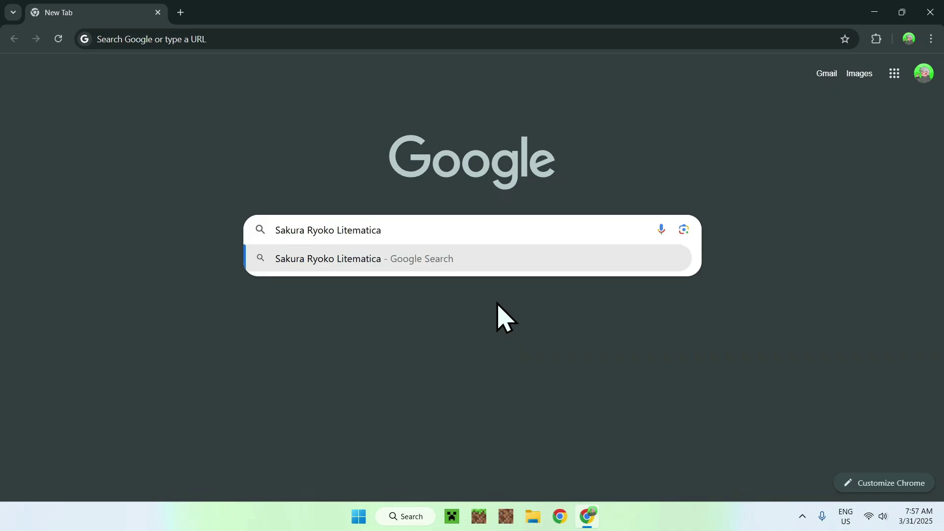
key("Return")
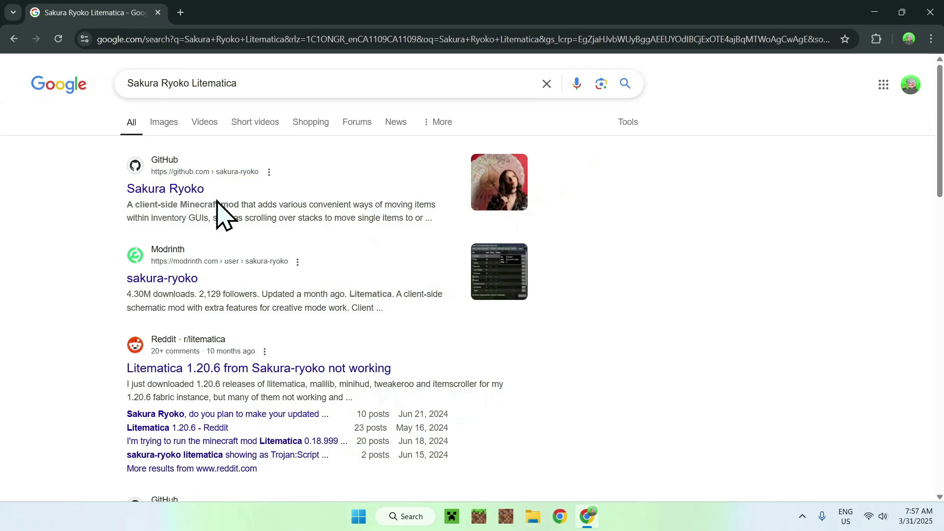
From the developer's GitHub profile, open the litematica release 1.21.5-0.22.0-sakura.1
left_click(164, 190)
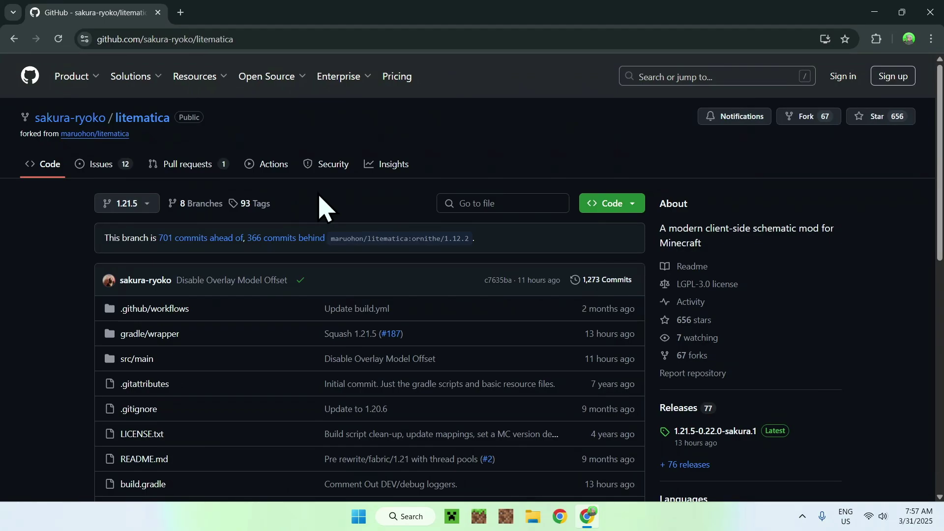
left_click(670, 413)
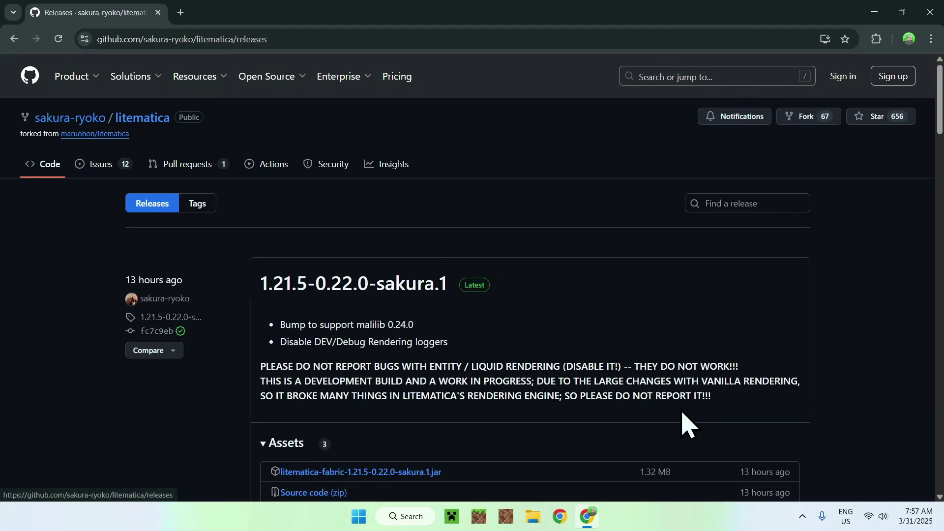
scroll(834, 278, "down", 6)
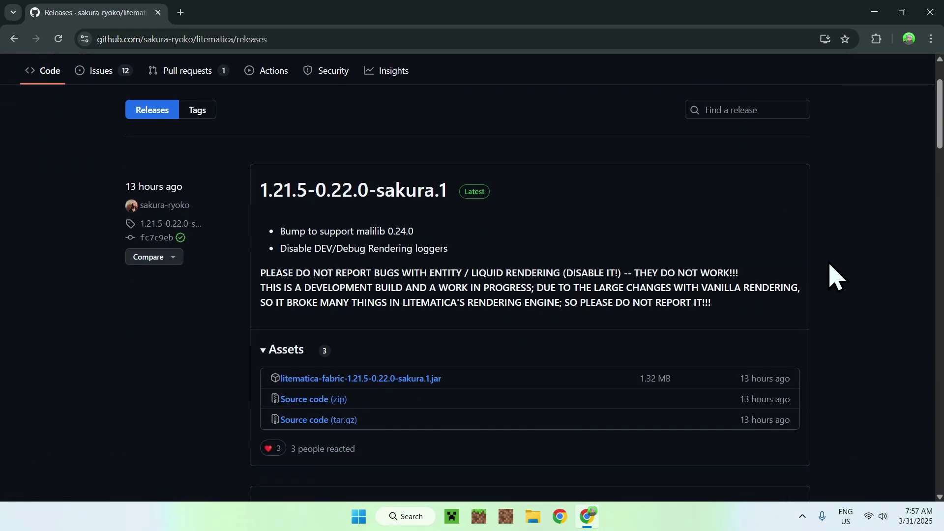
scroll(834, 278, "up", 6)
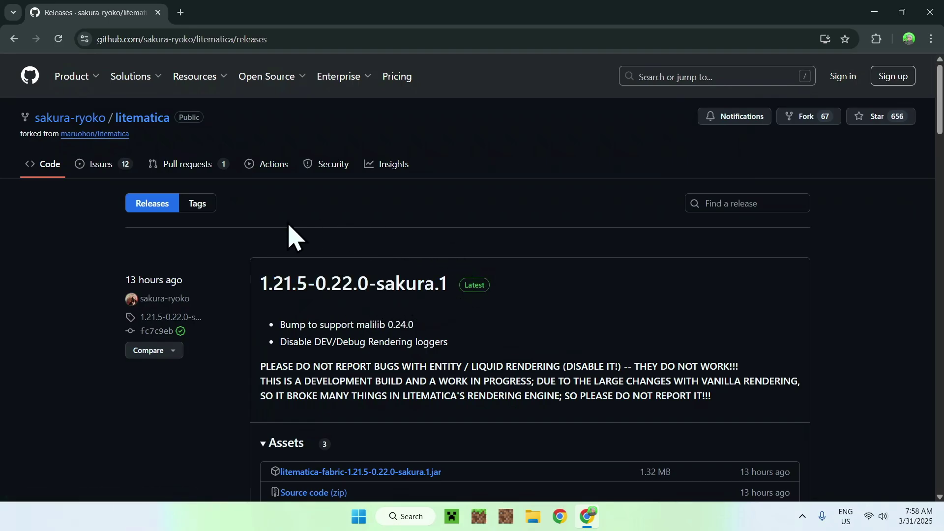
scroll(261, 257, "down", 6)
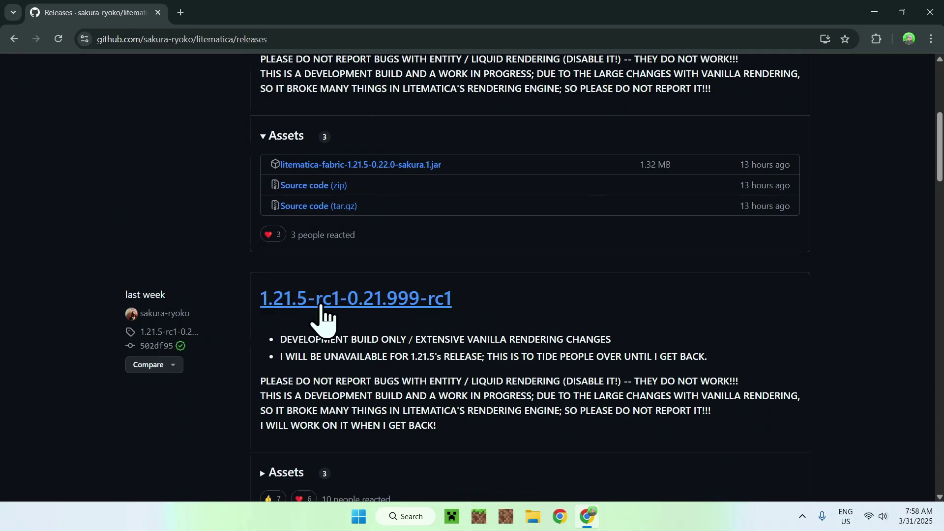
scroll(241, 270, "up", 1)
scroll(240, 271, "up", 4)
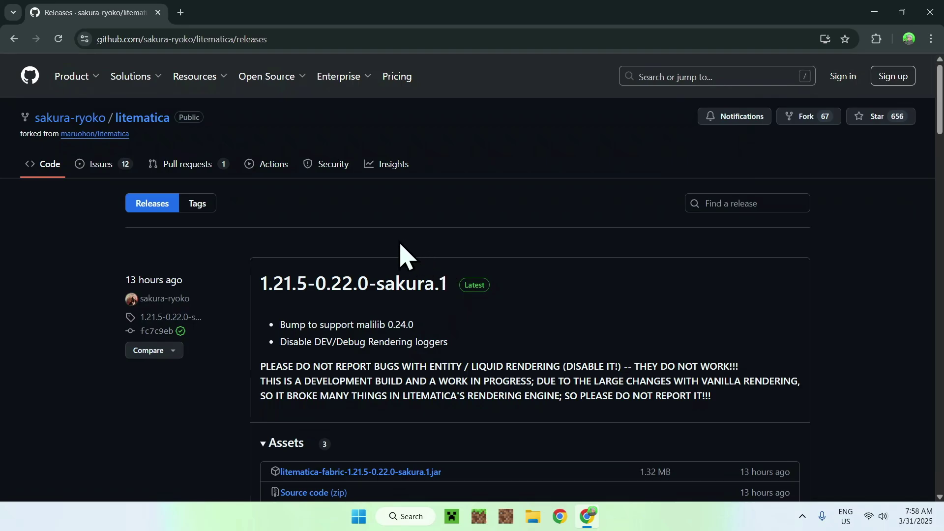
left_click(329, 286)
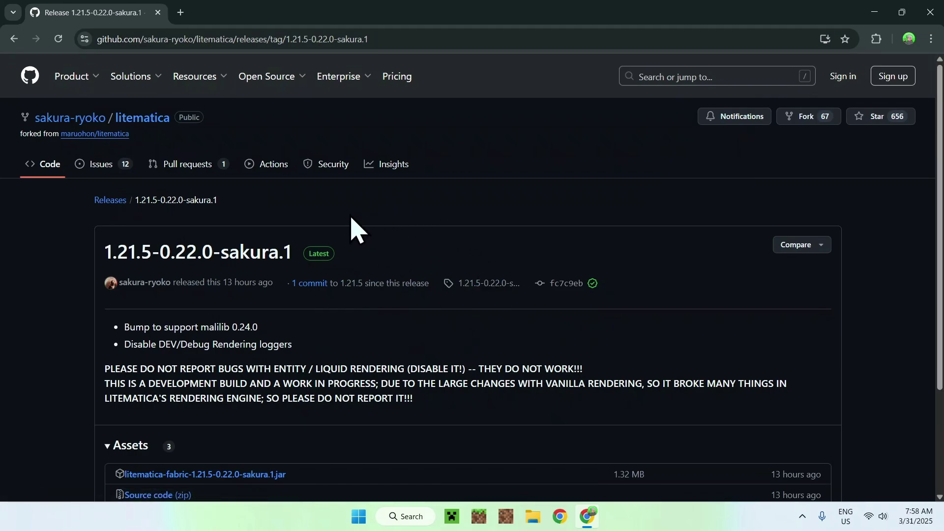
Download litematica-fabric-1.21.5-0.22.0-sakura.1.jar from the release assets, then go back
scroll(361, 228, "down", 3)
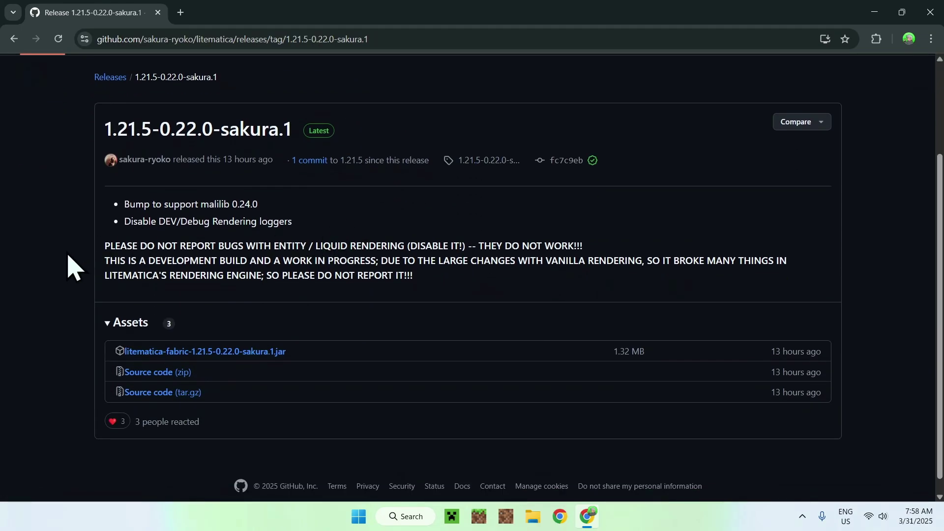
scroll(74, 268, "up", 3)
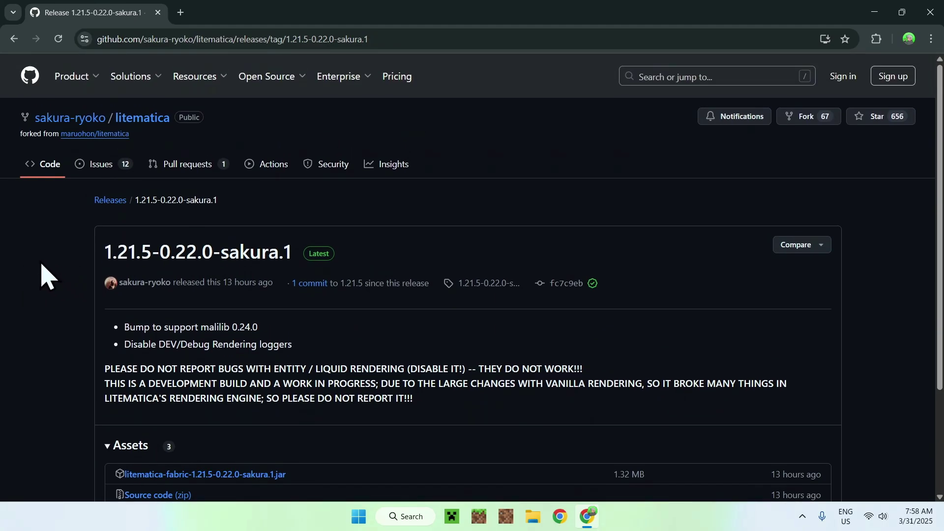
scroll(45, 275, "down", 1)
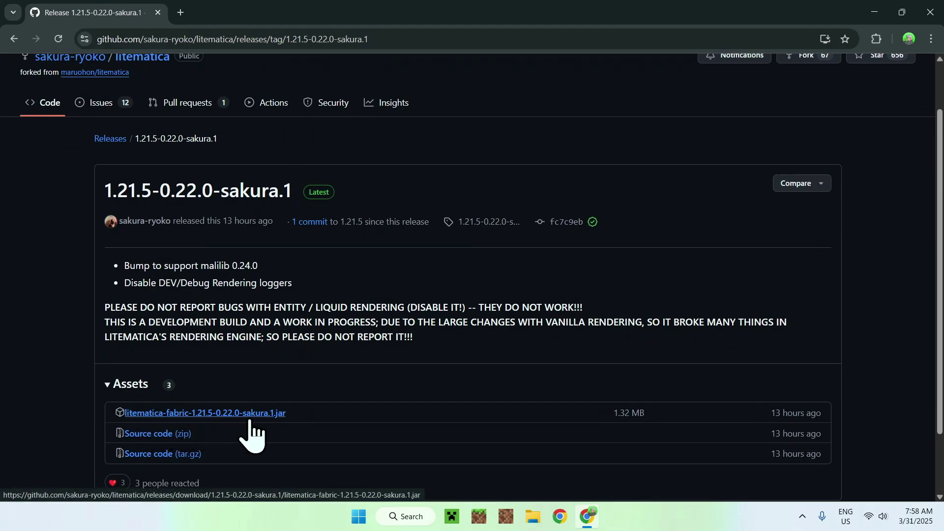
left_click(197, 415)
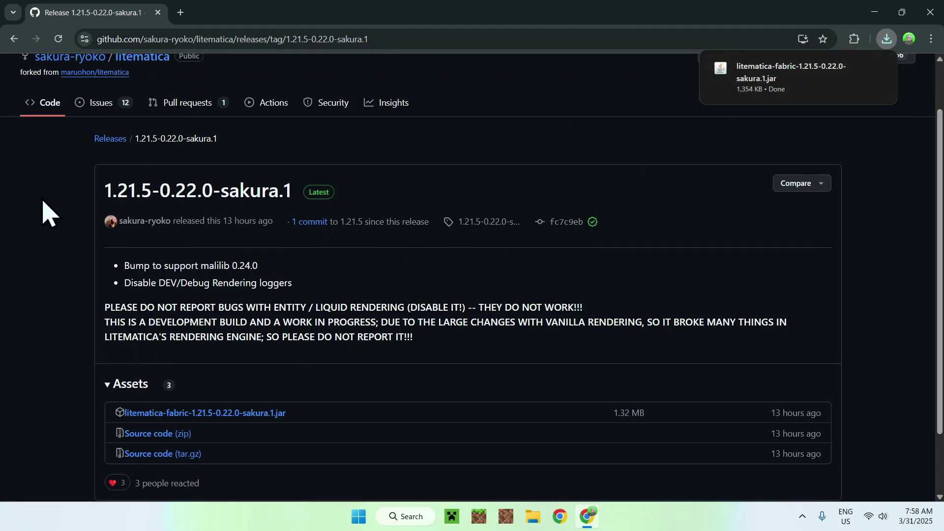
scroll(46, 202, "up", 2)
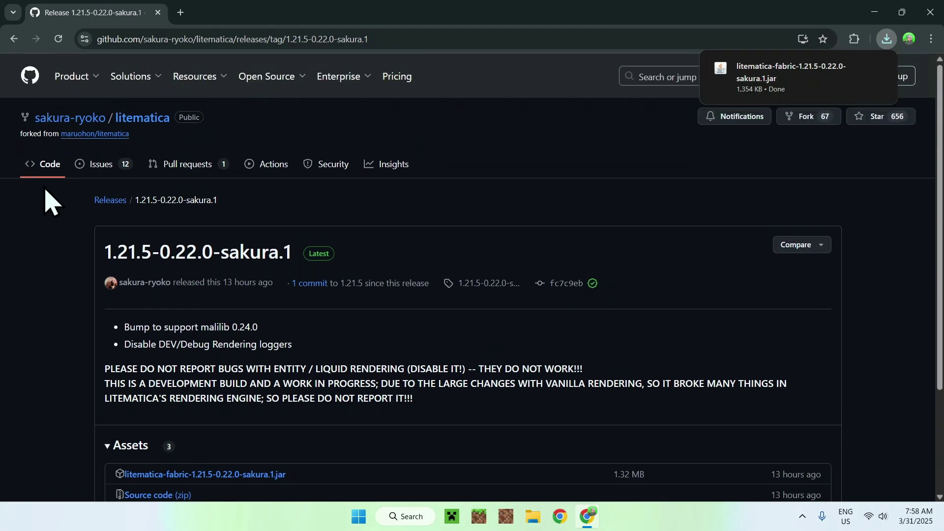
left_click(11, 42)
left_click(9, 43)
Download malilib-fabric-1.21.5-0.24.0-sakura.3.jar from the malilib 1.21.5-0.24.0-sakura.3 release
left_click(12, 41)
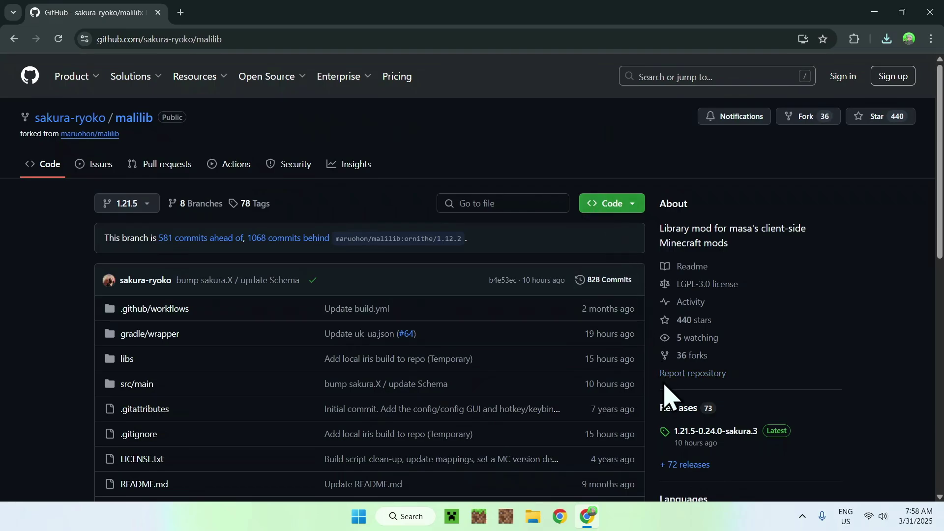
left_click(677, 411)
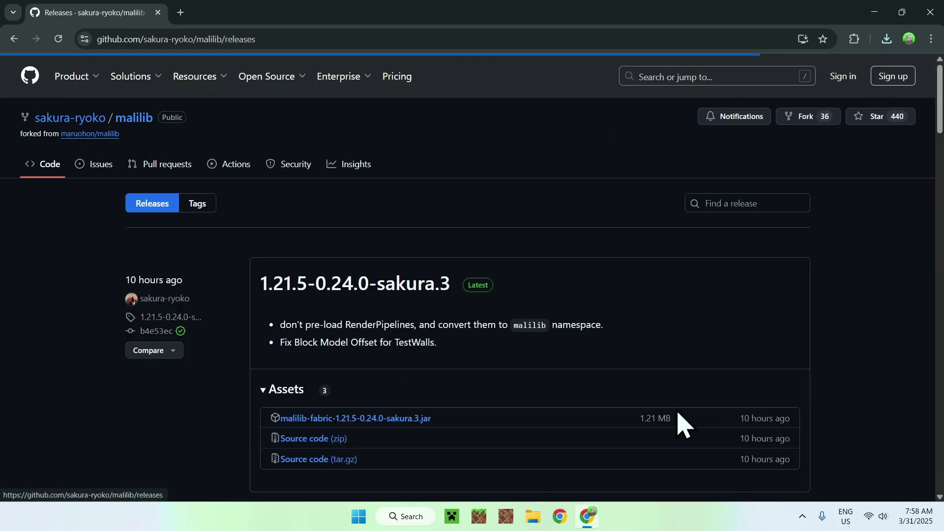
scroll(246, 274, "down", 7)
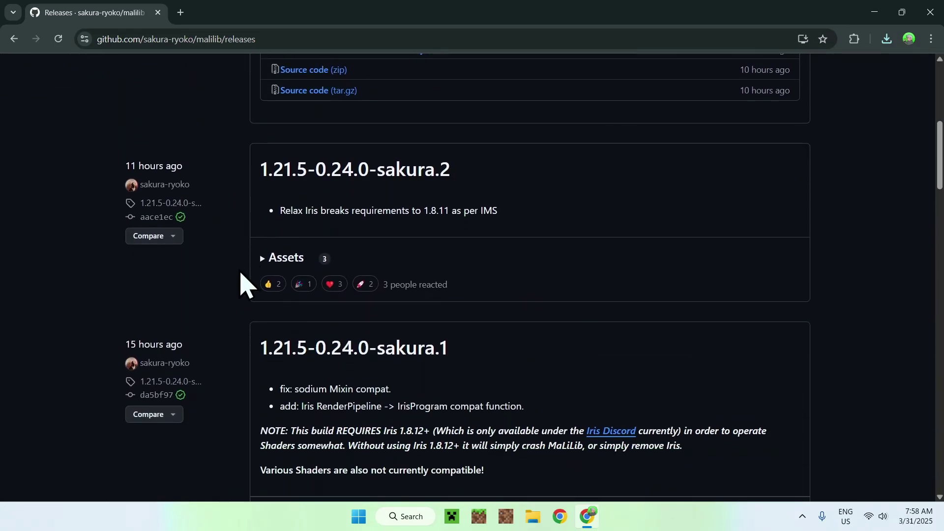
scroll(246, 284, "up", 7)
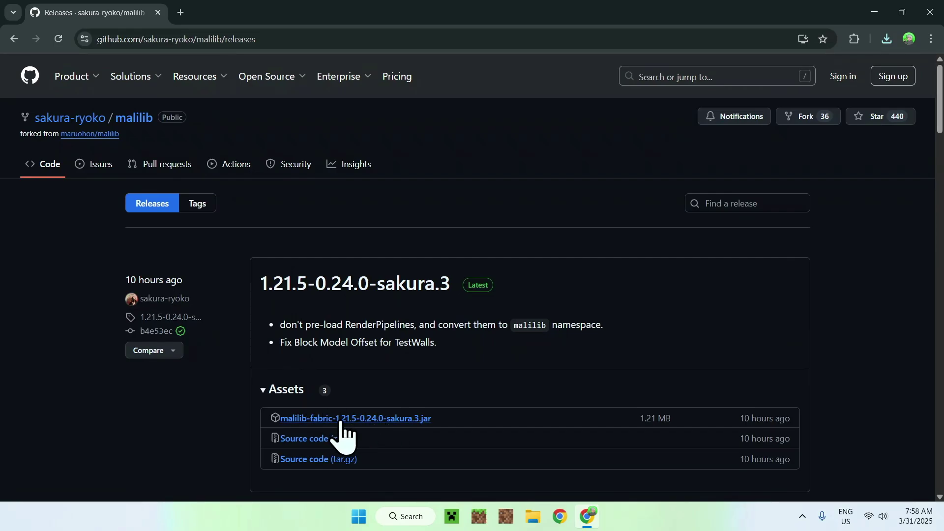
left_click(330, 294)
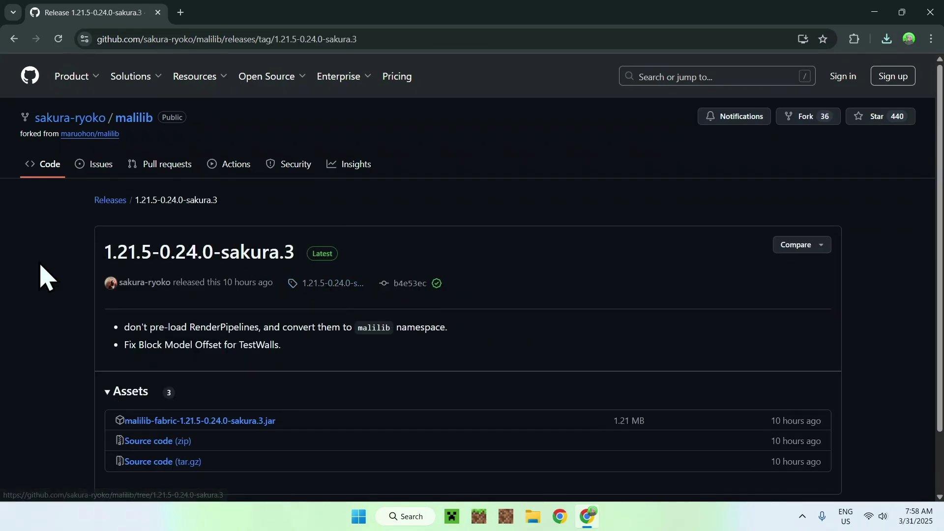
left_click(183, 421)
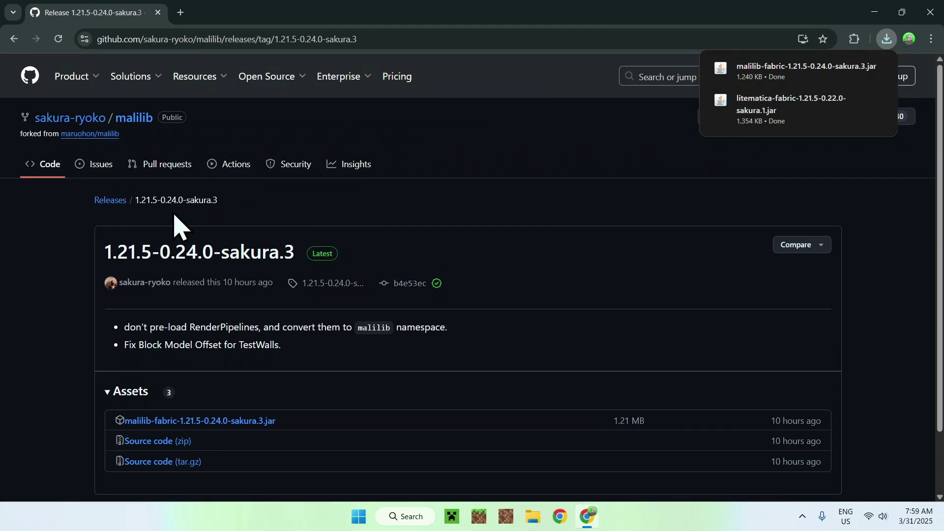
left_click(180, 13)
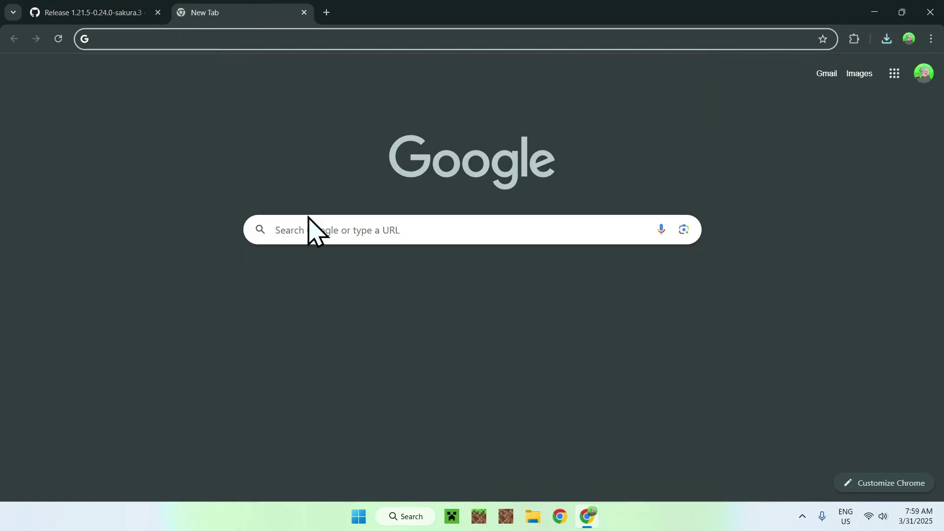
Search Google for 'Modrinth'
left_click(289, 229)
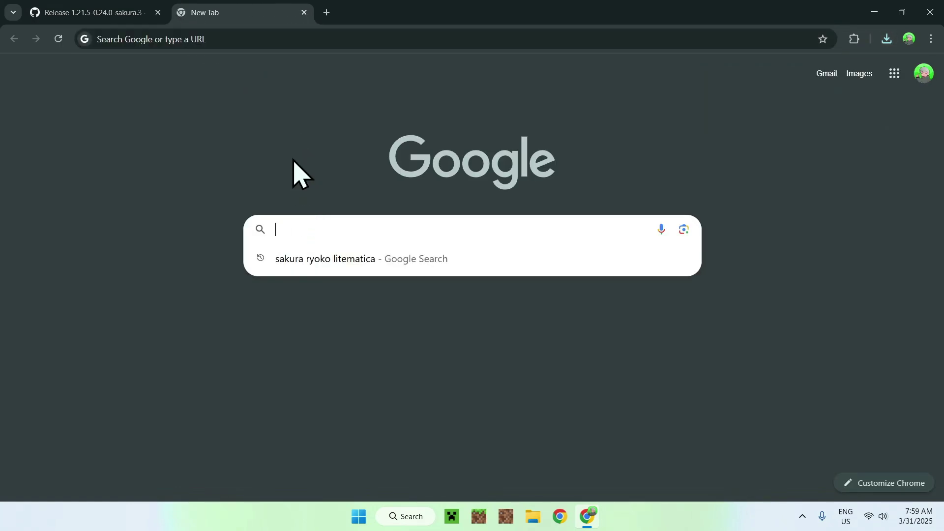
type("Modrinth")
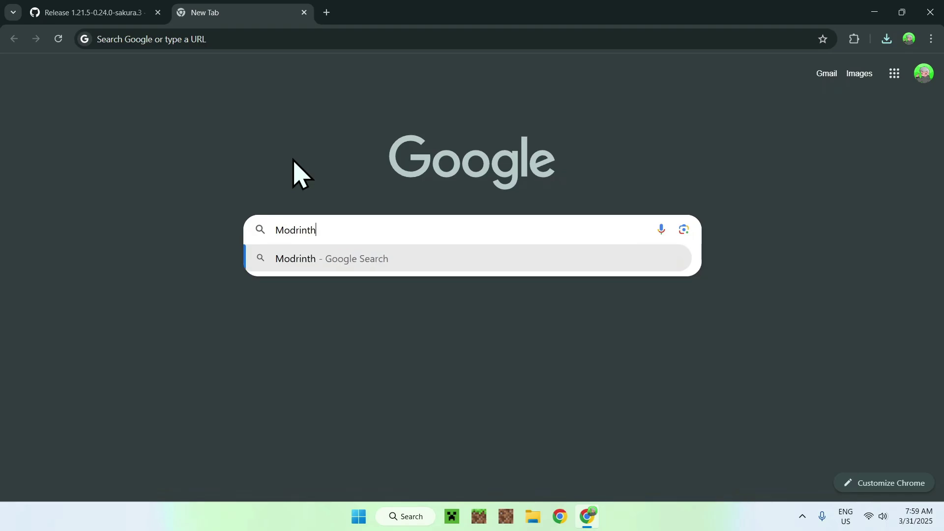
key("Return")
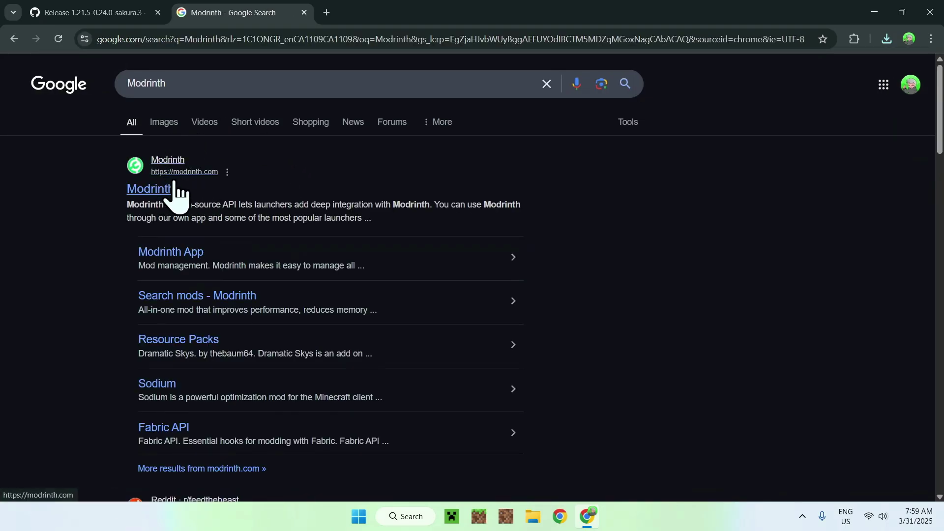
On modrinth.com, search the Mods listing for 'Fabric API' and open its page
left_click(147, 191)
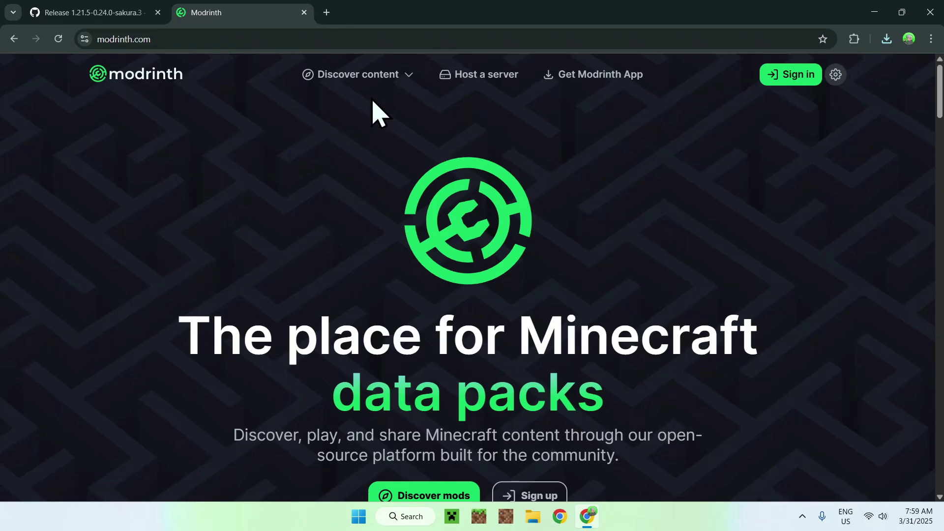
left_click(362, 78)
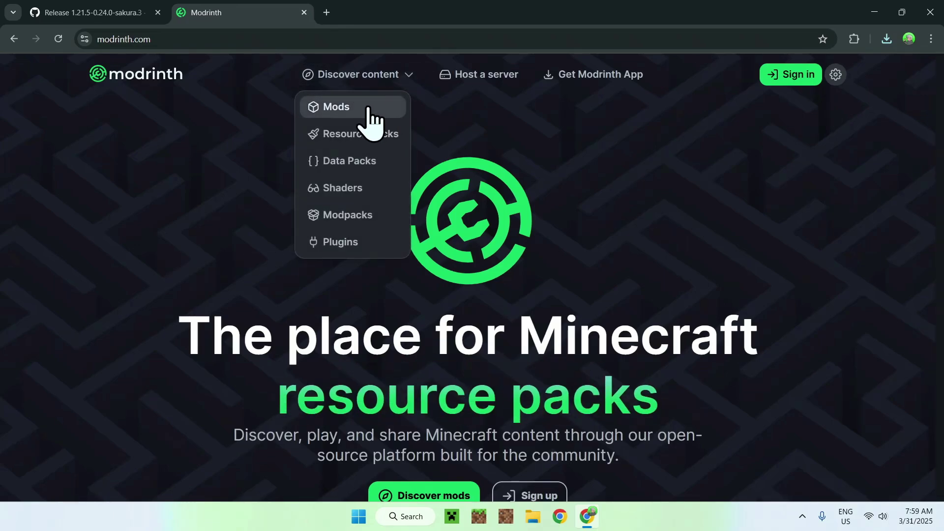
left_click(369, 110)
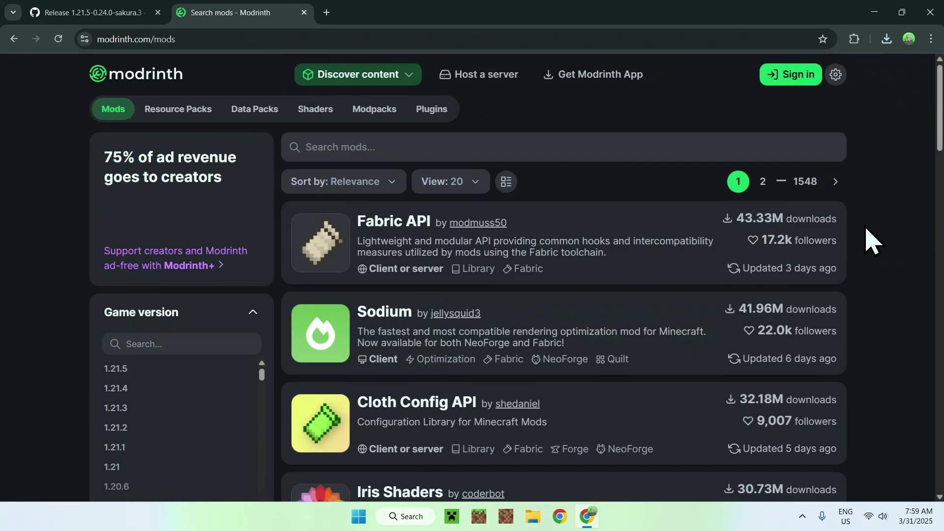
left_click(600, 146)
type("Fa")
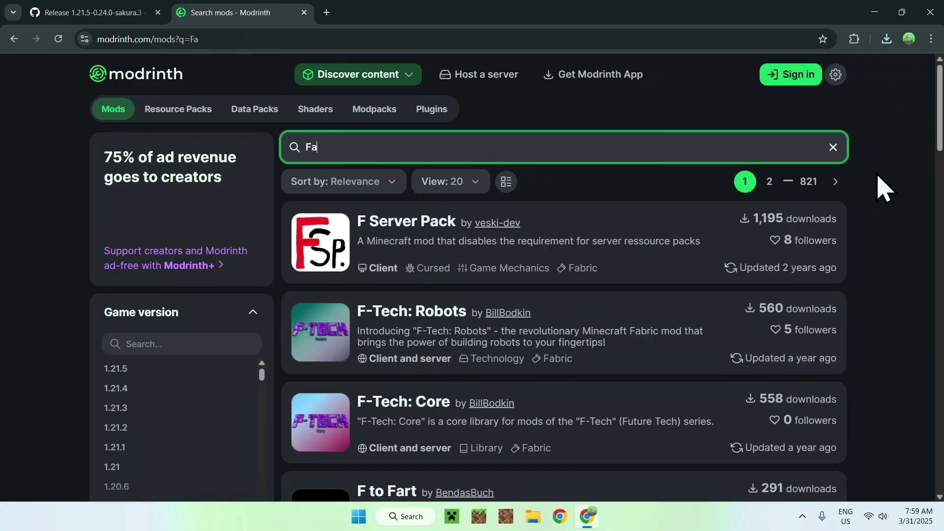
type("bric API")
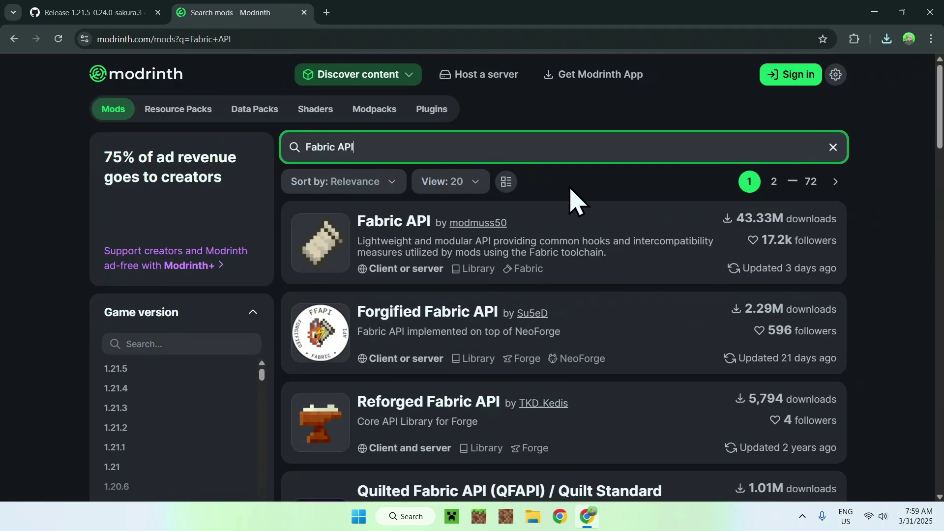
left_click(389, 225)
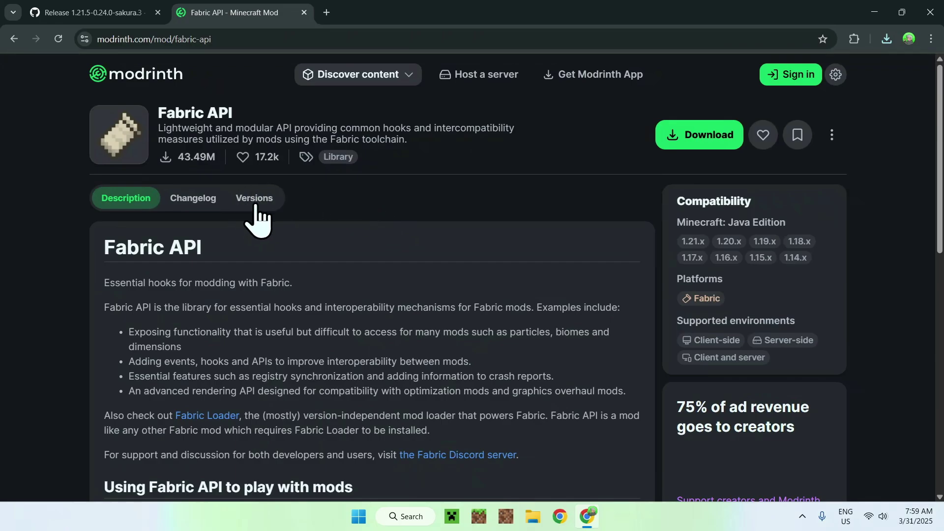
Filter Fabric API versions to Minecraft 1.21.5 and download fabric-api-0.119.6+1.21.5.jar
left_click(252, 199)
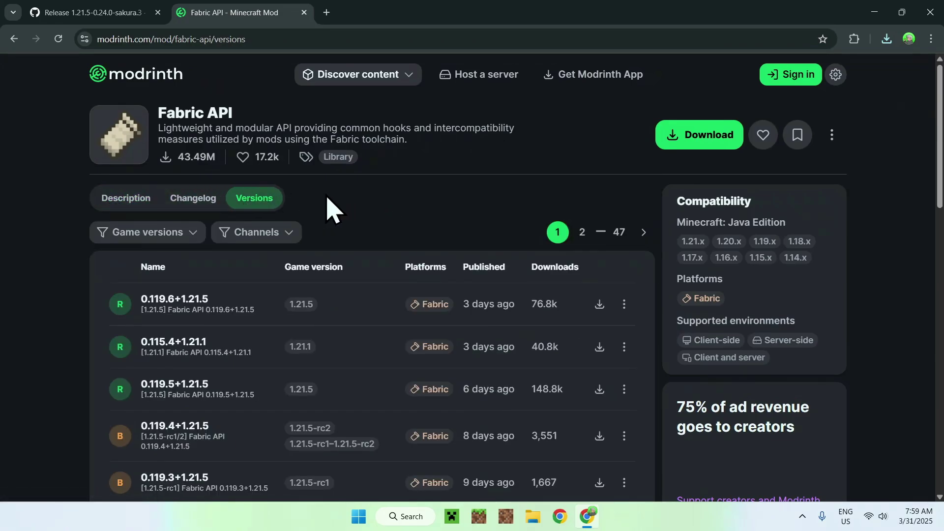
left_click(145, 233)
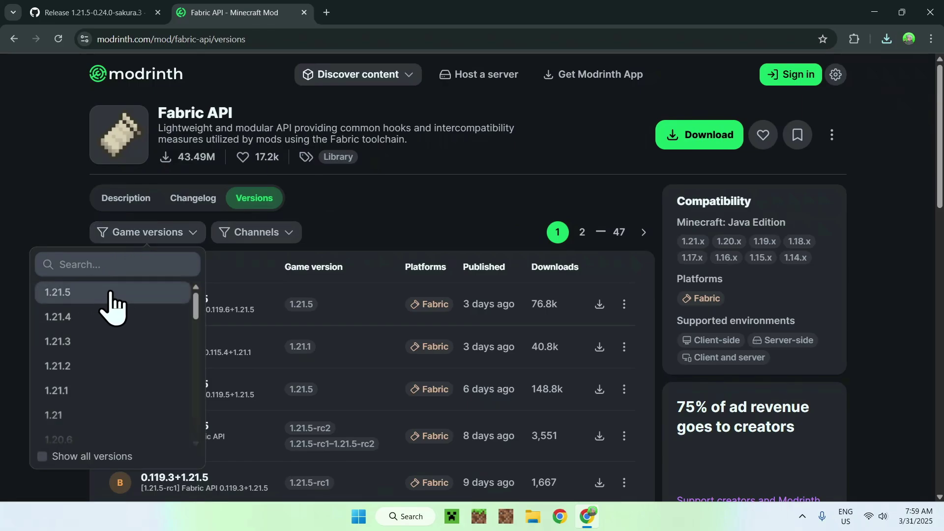
left_click(101, 295)
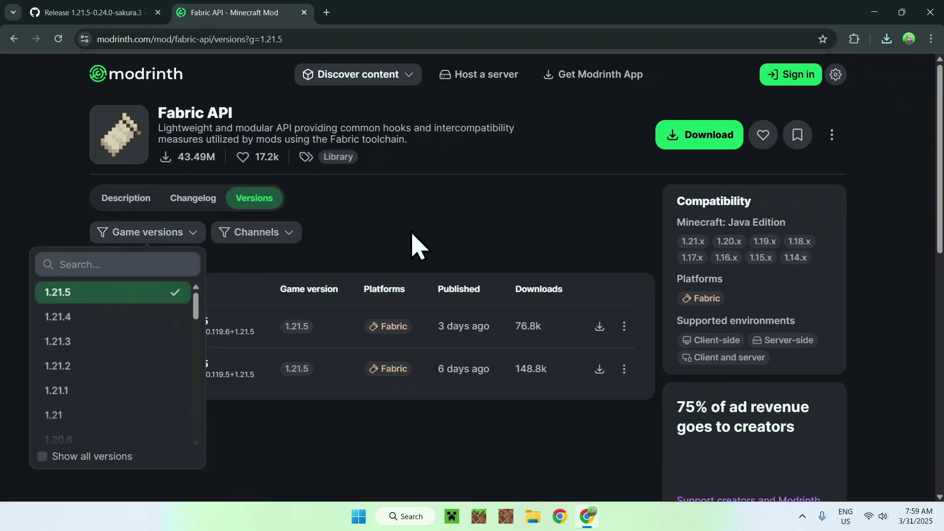
left_click(412, 236)
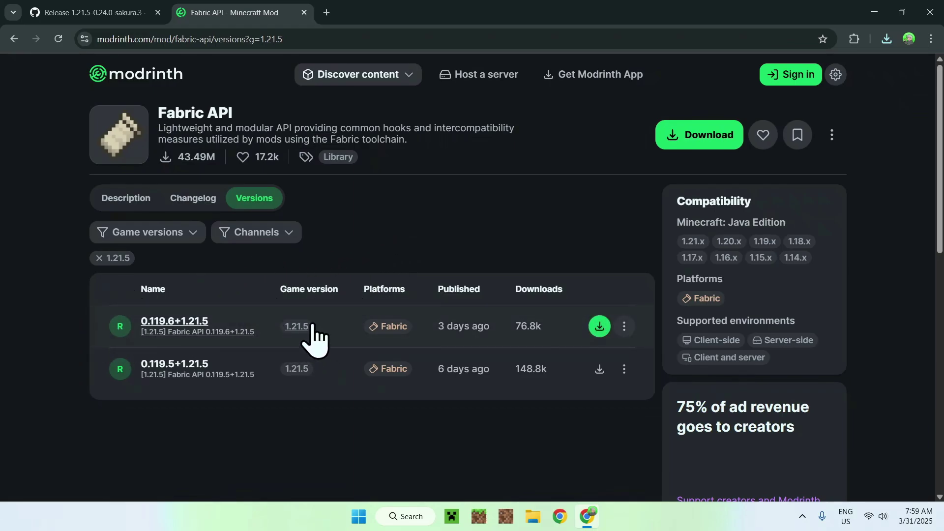
left_click(599, 326)
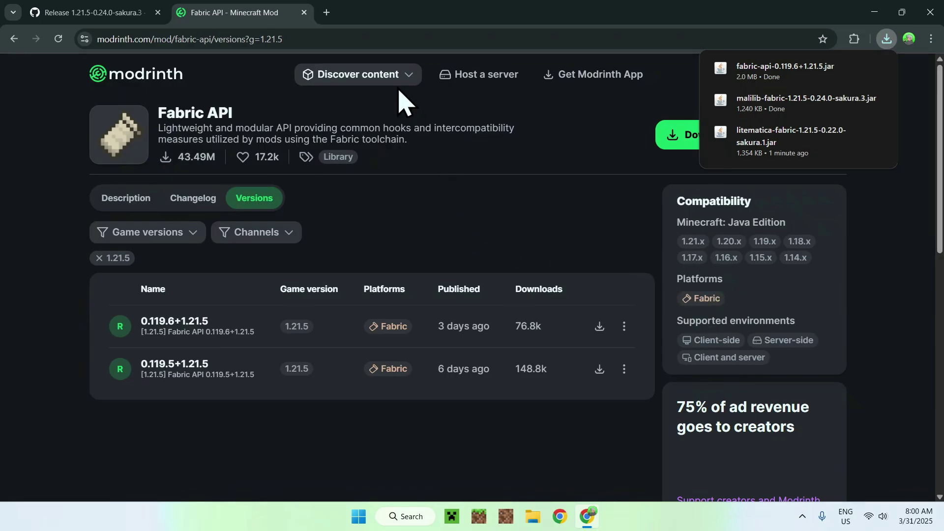
left_click(326, 14)
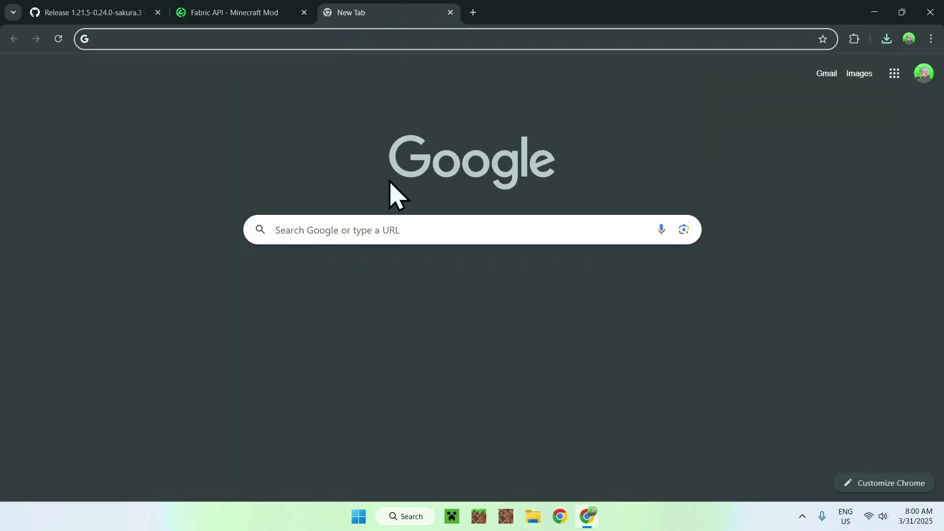
left_click(331, 229)
Search Google for 'Fabric Minecraft' and open fabricmc.net
type("F")
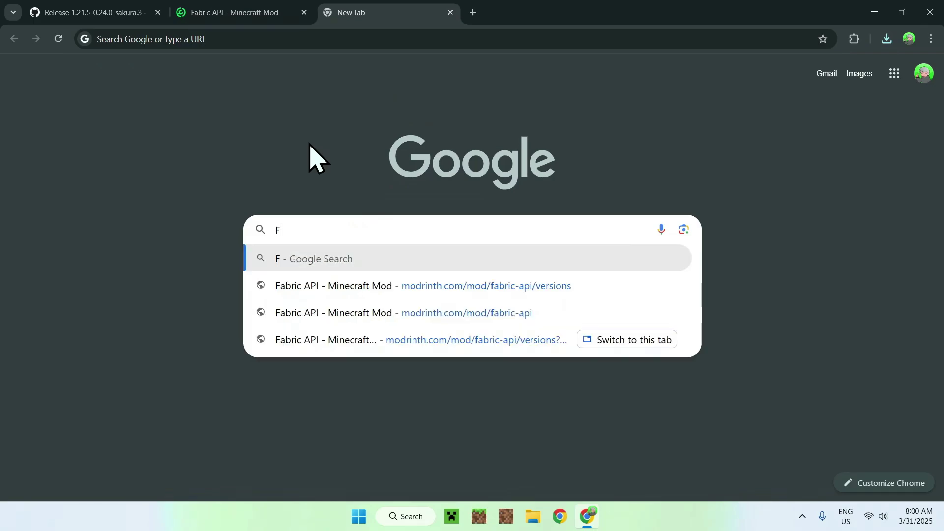
type("abric API")
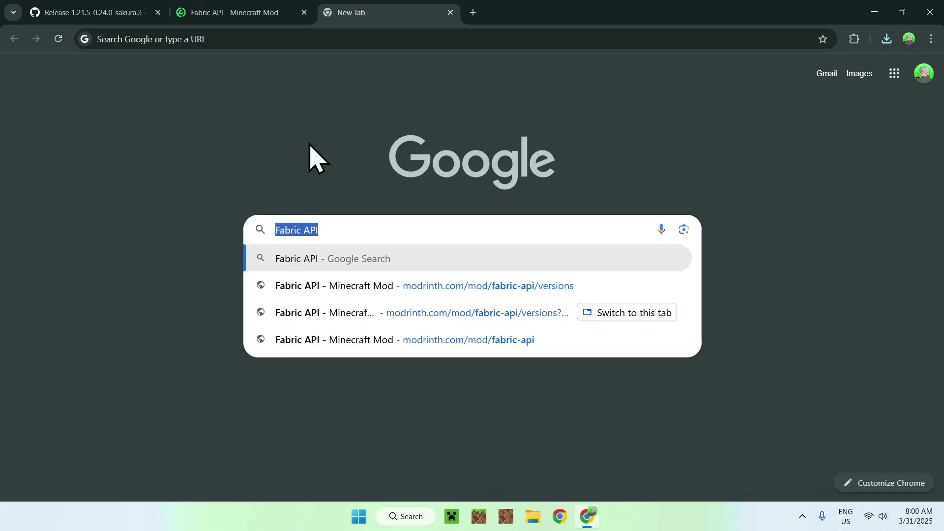
key("BackSpace")
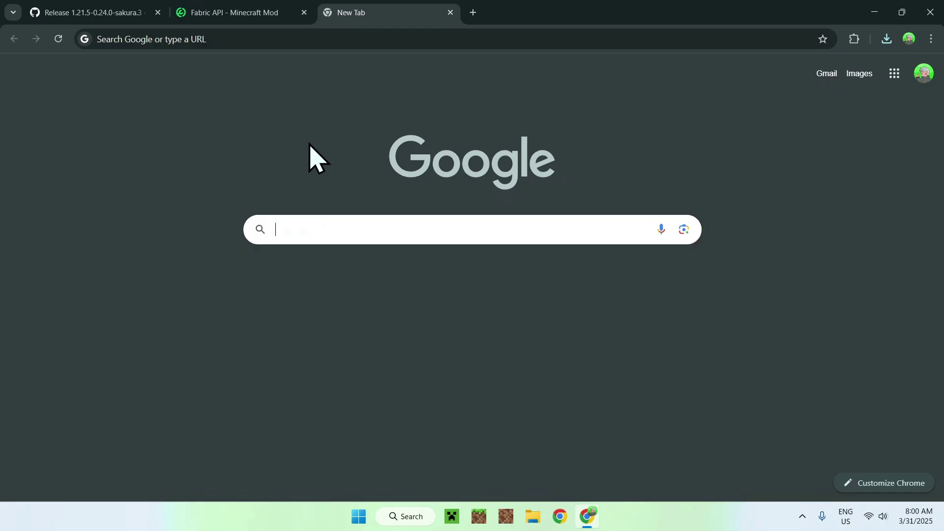
type("Fabric")
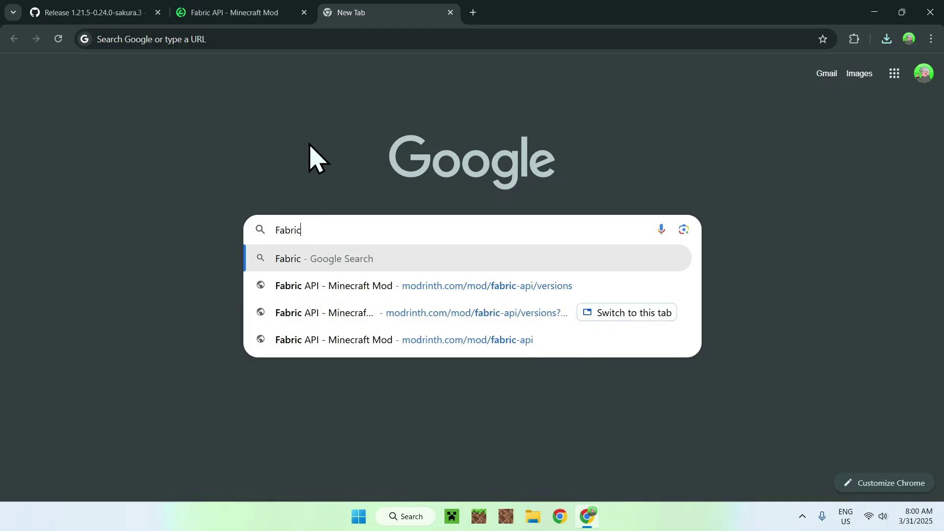
type(" Minecraft")
key("Return")
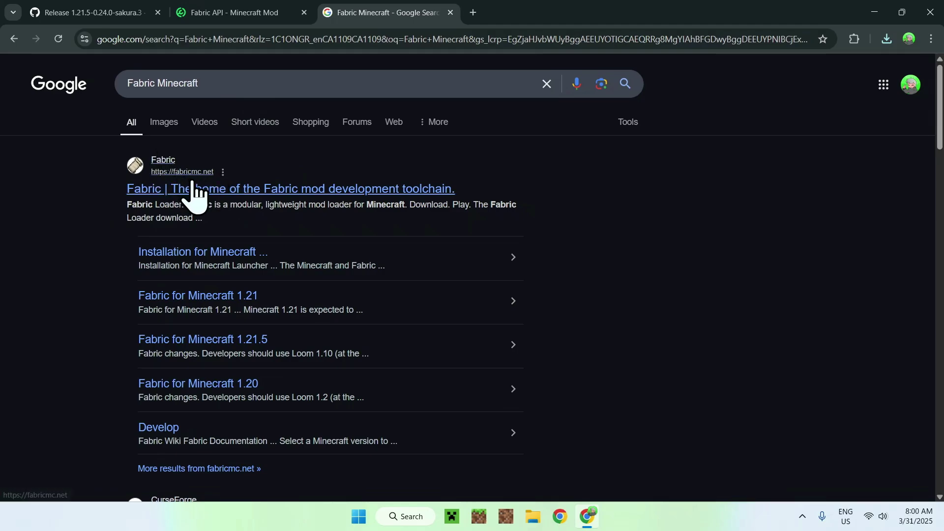
left_click(156, 191)
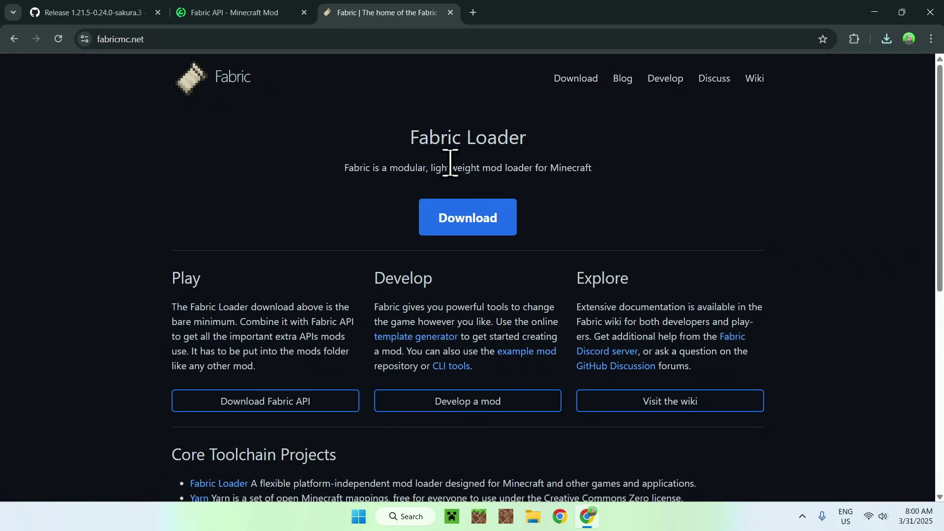
Download the Fabric installer 1.0.1 for Windows and close Chrome
left_click(471, 227)
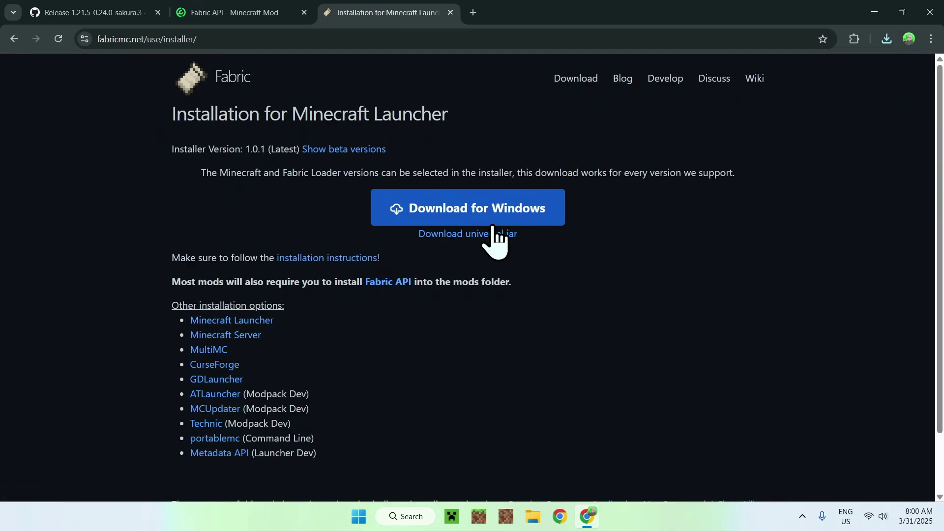
left_click(447, 212)
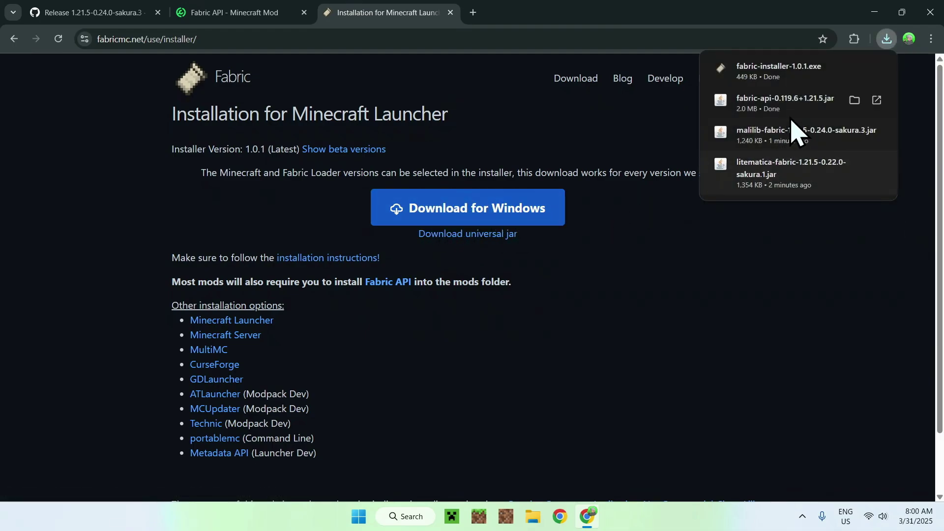
mouse_move(781, 83)
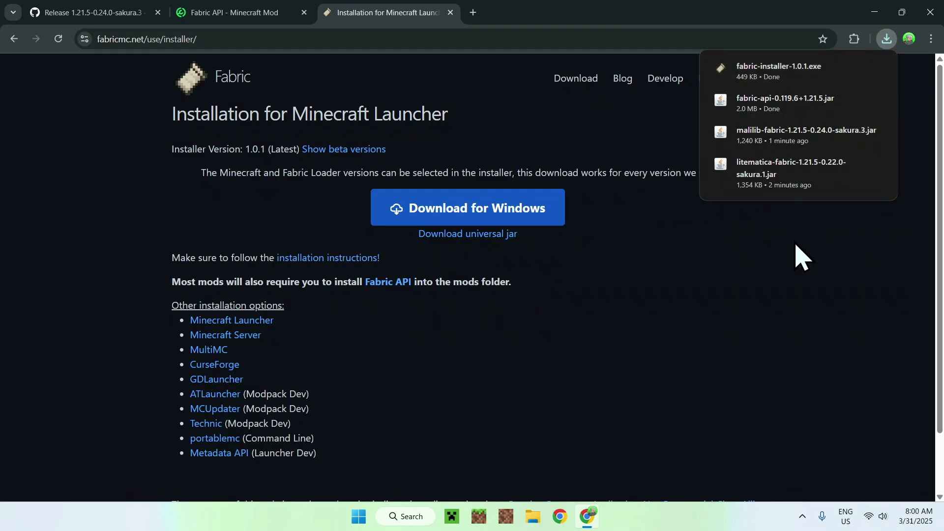
left_click(929, 12)
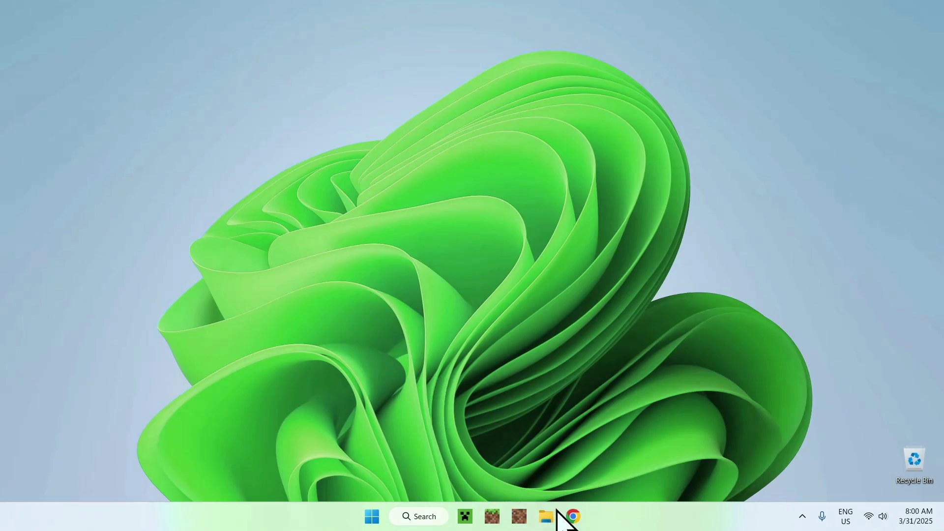
left_click(554, 512)
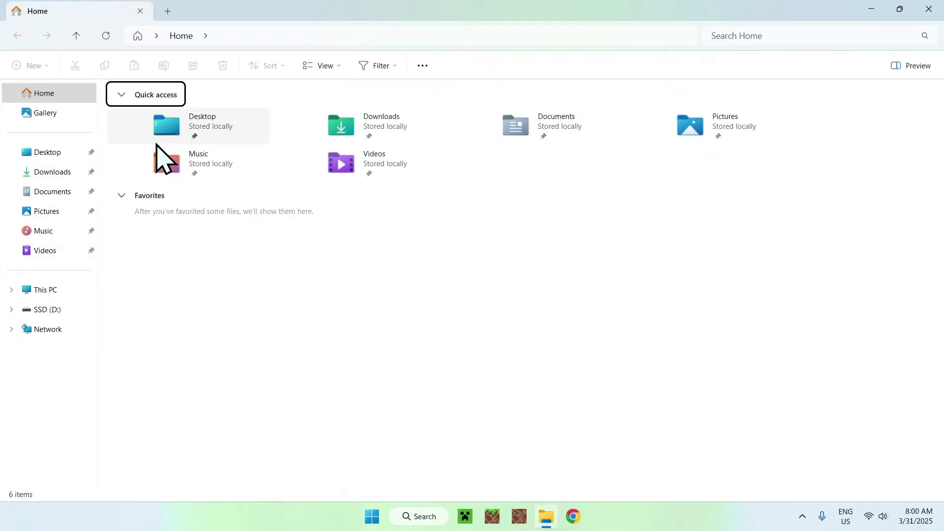
Run fabric-installer from Downloads to install Fabric loader 0.16.10 for Minecraft 1.21.5
left_click(69, 172)
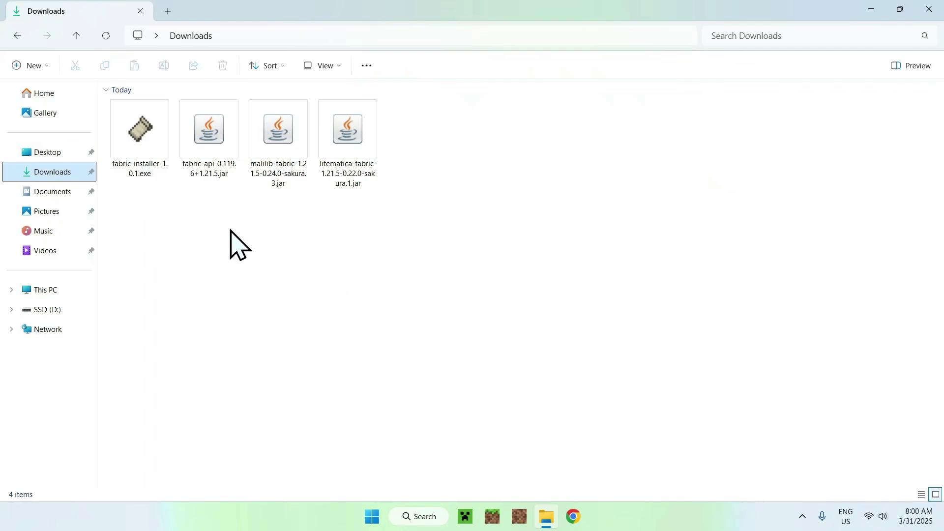
double_click(138, 170)
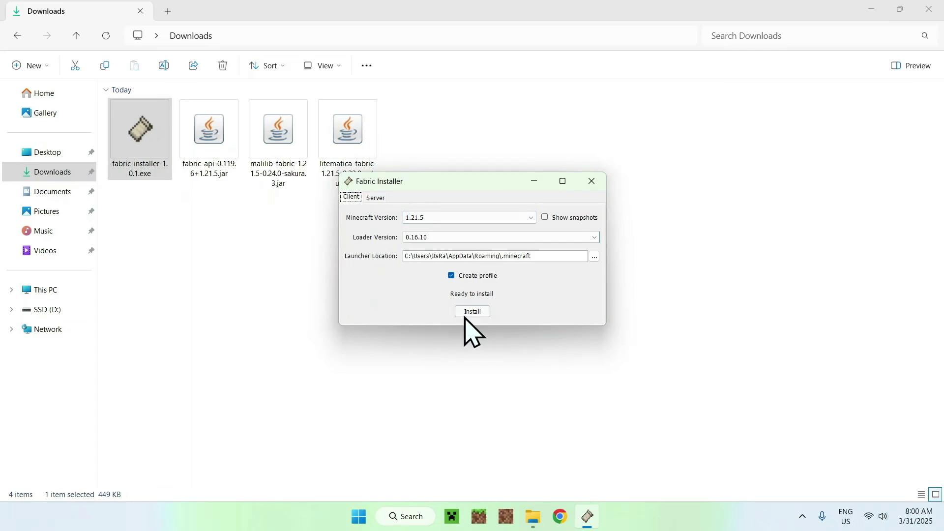
left_click(473, 279)
left_click(591, 181)
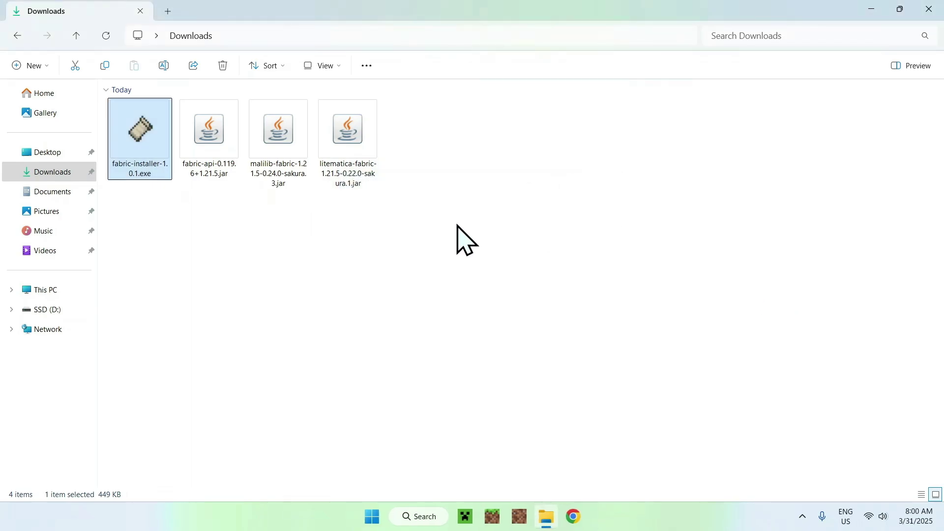
Open the fabric-loader-1.21.5 installation's .minecraft folder from the Minecraft Launcher
left_click(465, 516)
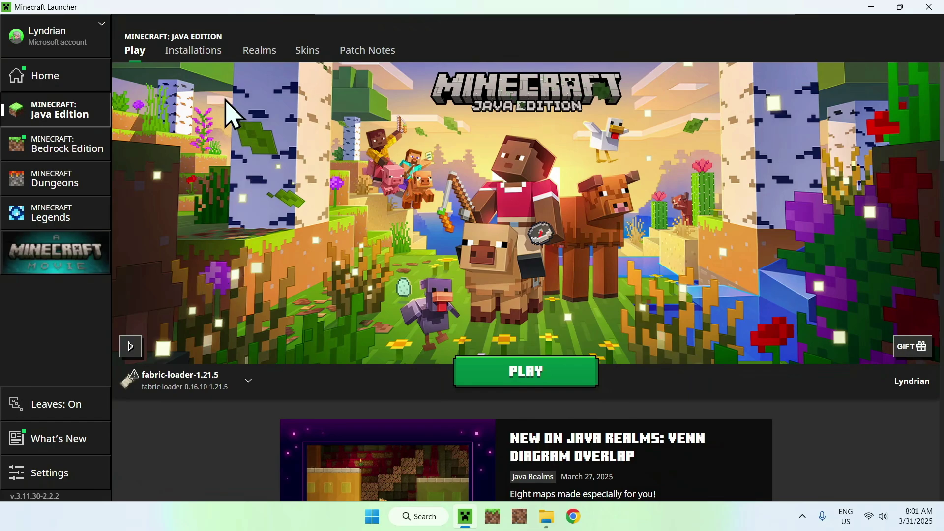
left_click(193, 51)
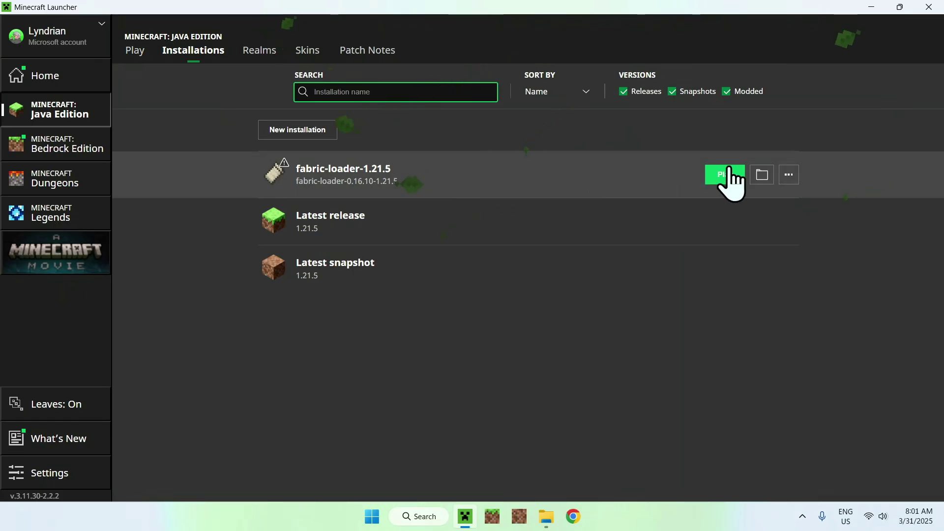
left_click(761, 175)
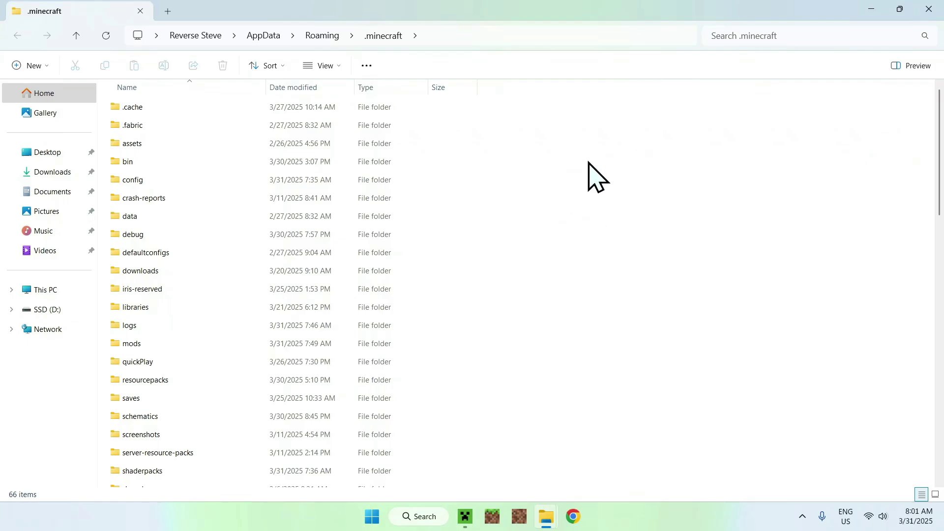
Copy the Litematica, MaLiLib and Fabric API jars from Downloads into the mods folder
left_click(166, 344)
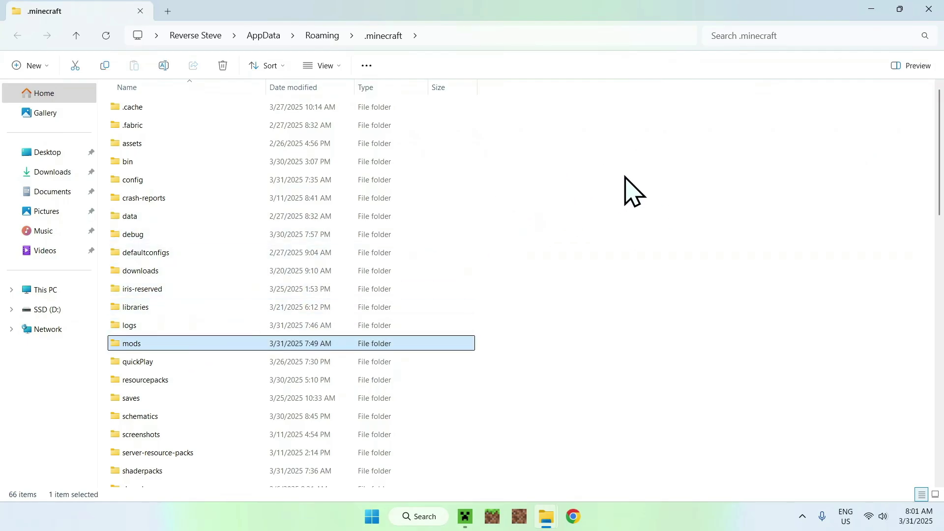
double_click(222, 343)
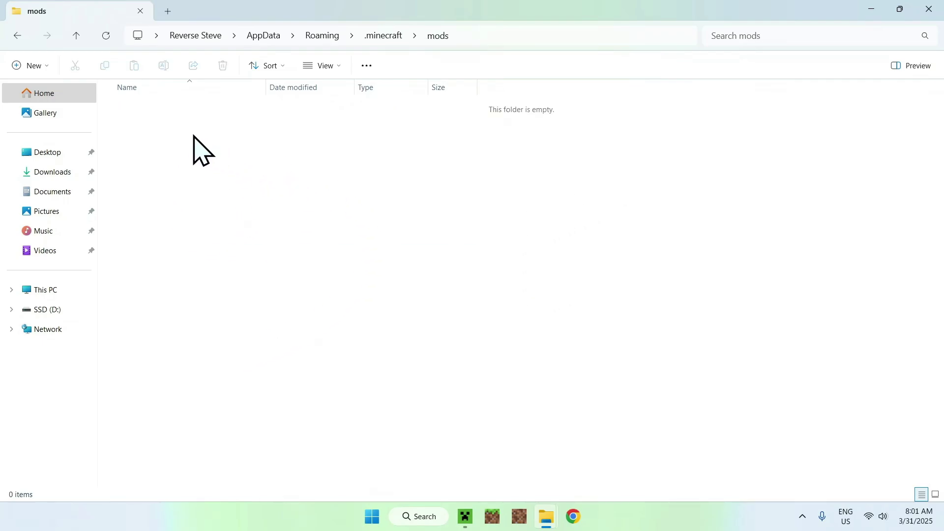
left_click(49, 172)
left_click_drag(471, 238, 222, 141)
left_click(101, 66)
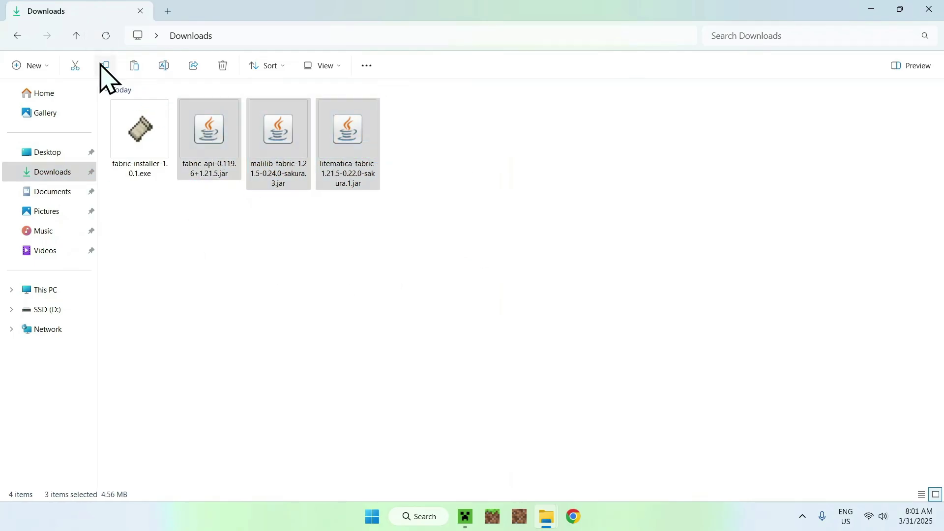
left_click(17, 36)
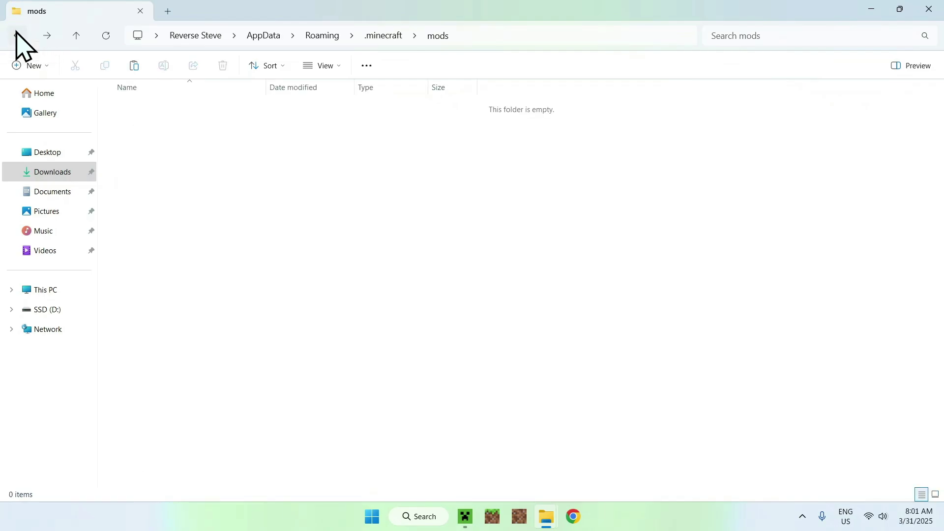
left_click(134, 65)
left_click(270, 189)
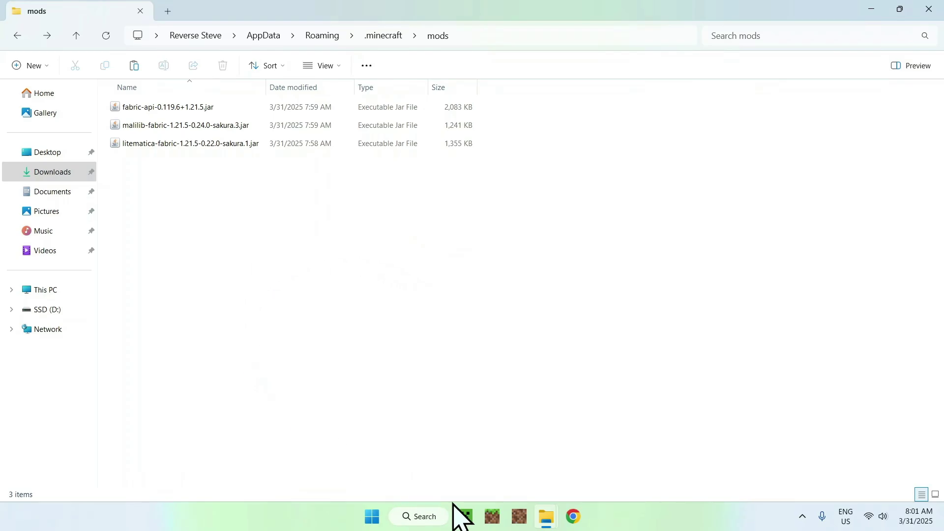
left_click(465, 516)
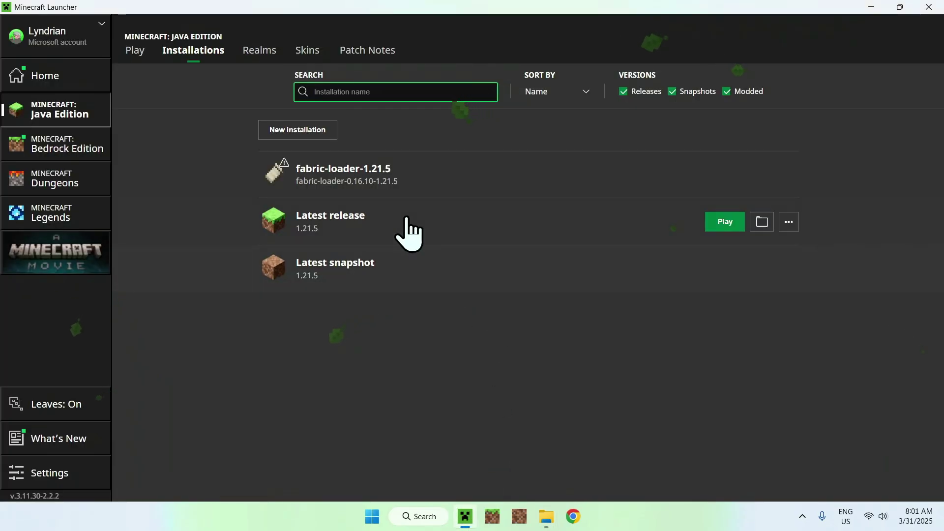
Launch fabric-loader-1.21.5, maximize the game window, and load a singleplayer world
left_click(133, 51)
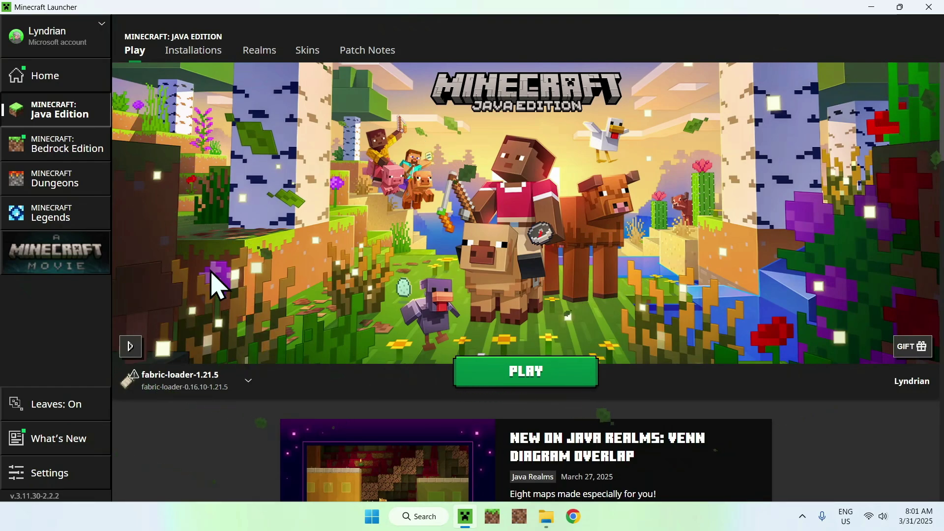
left_click(530, 378)
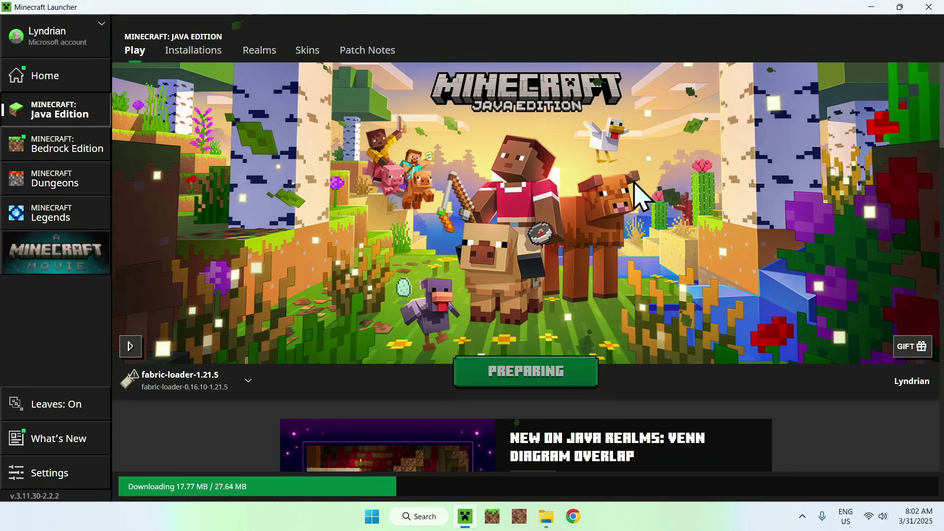
key("alt+Tab")
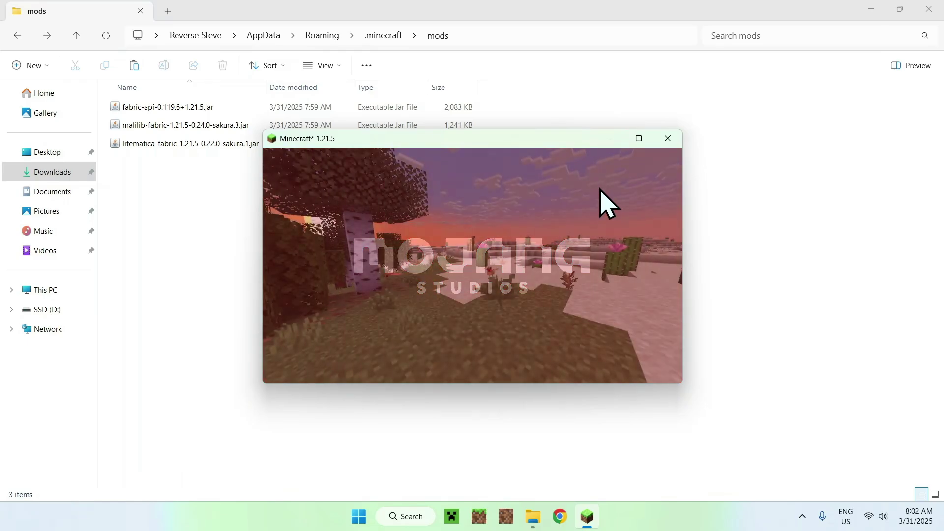
left_click(638, 139)
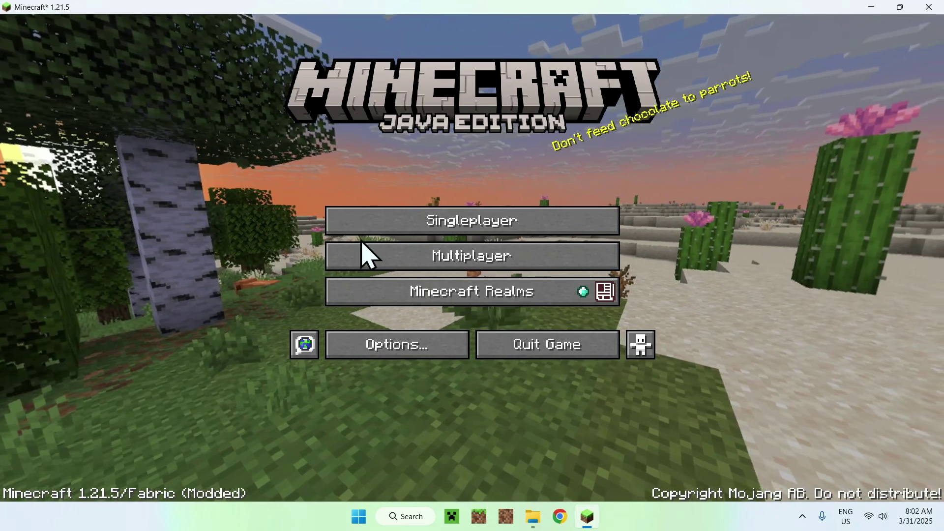
left_click(463, 224)
left_click(303, 160)
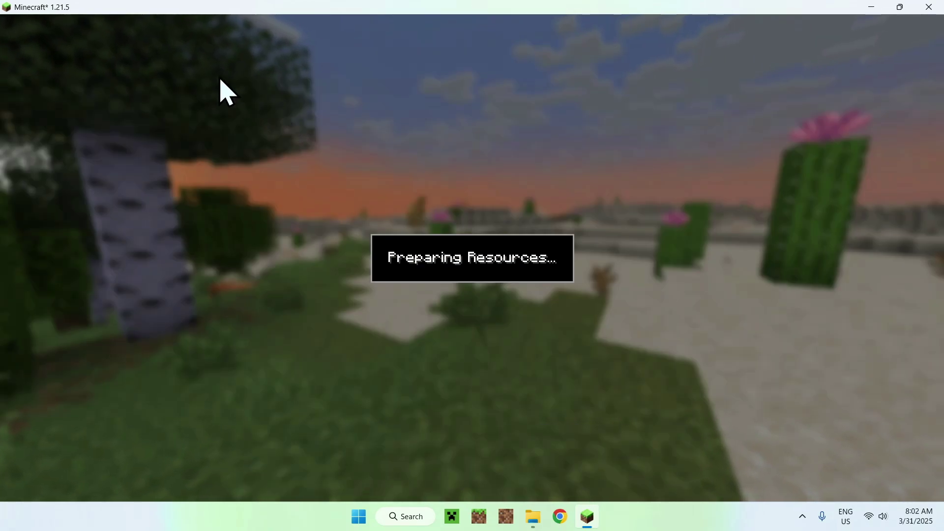